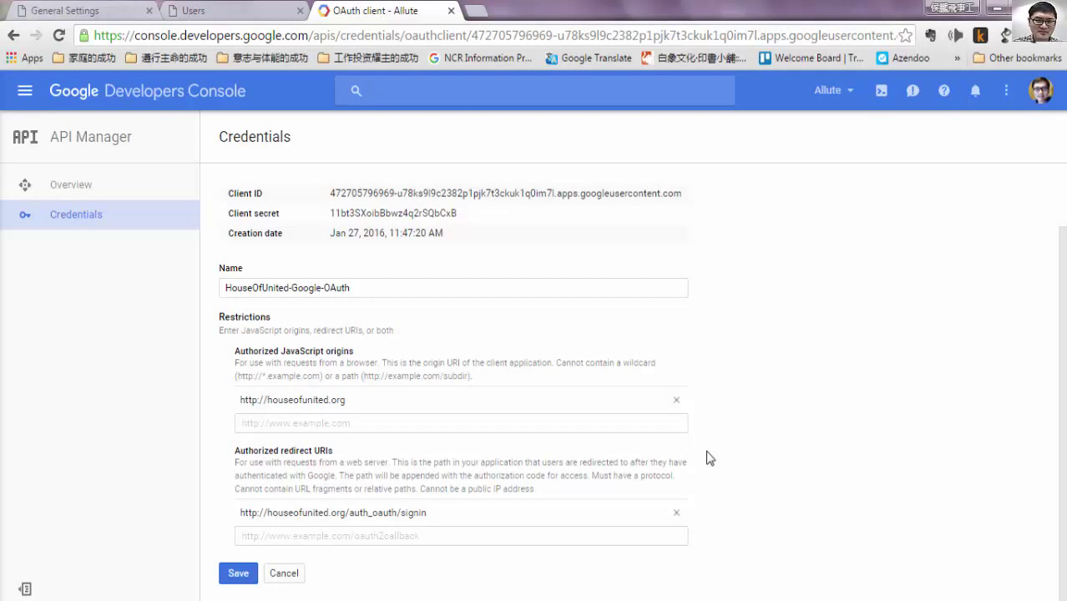
Confirm user Peter's OAuth tab lists Google OAuth2 as provider, then go to General Settings
click(215, 18)
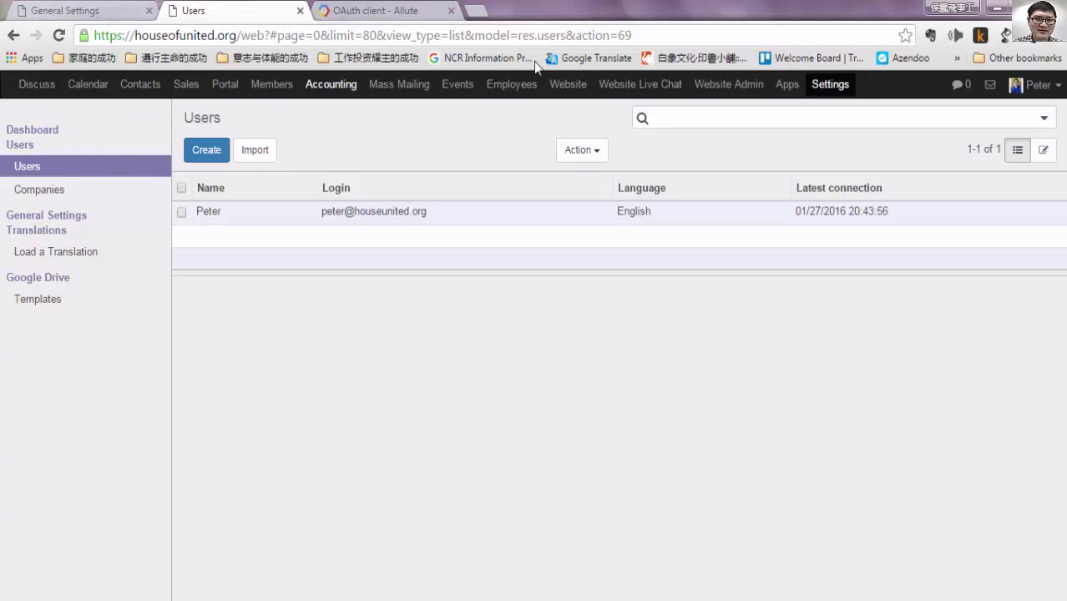
click(83, 182)
click(216, 208)
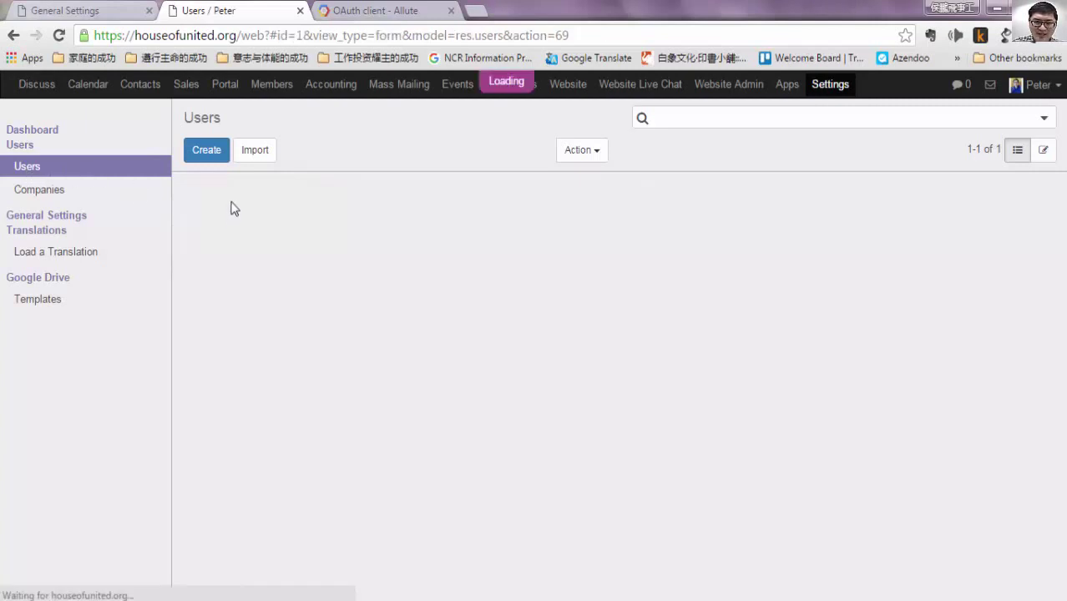
click(201, 155)
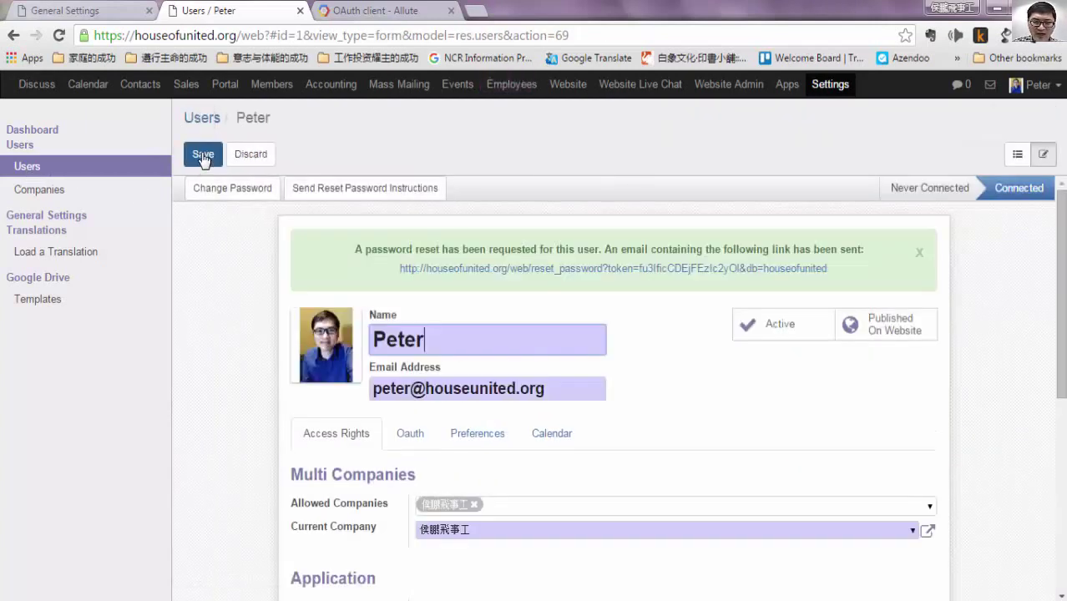
click(416, 433)
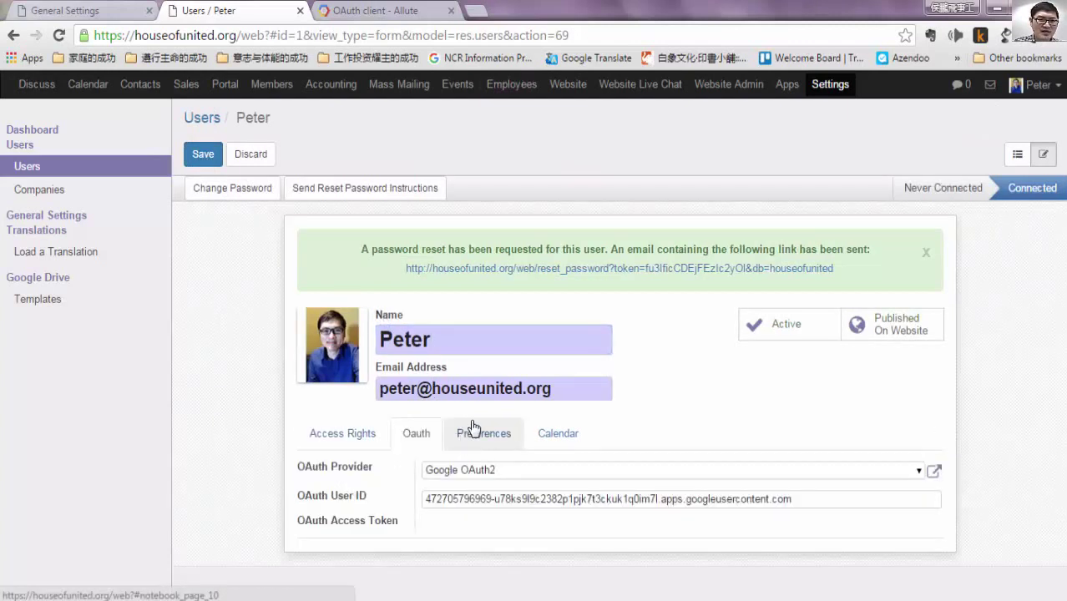
click(918, 470)
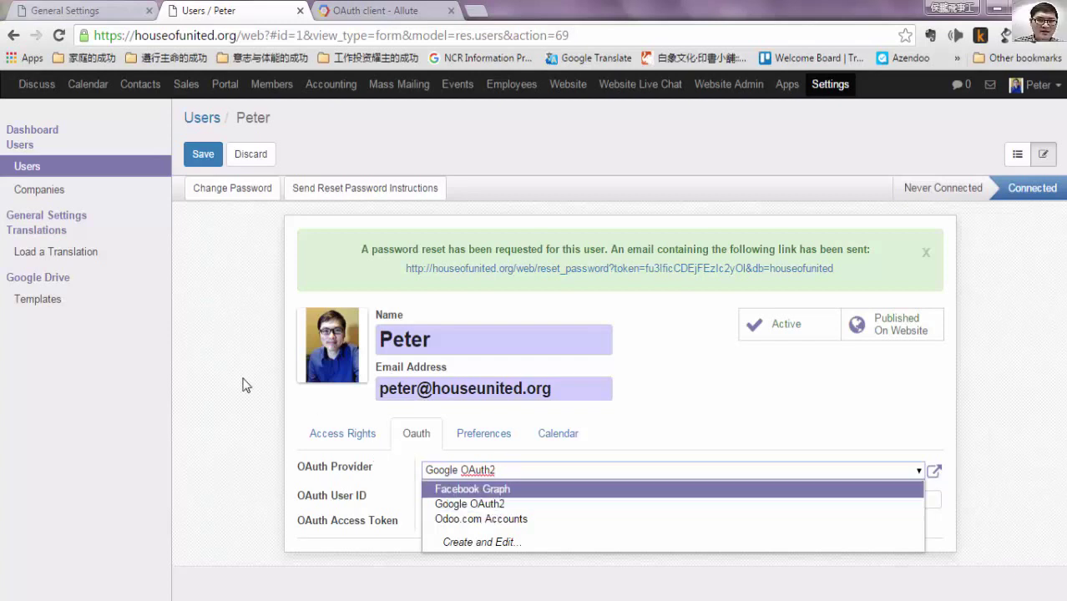
click(75, 219)
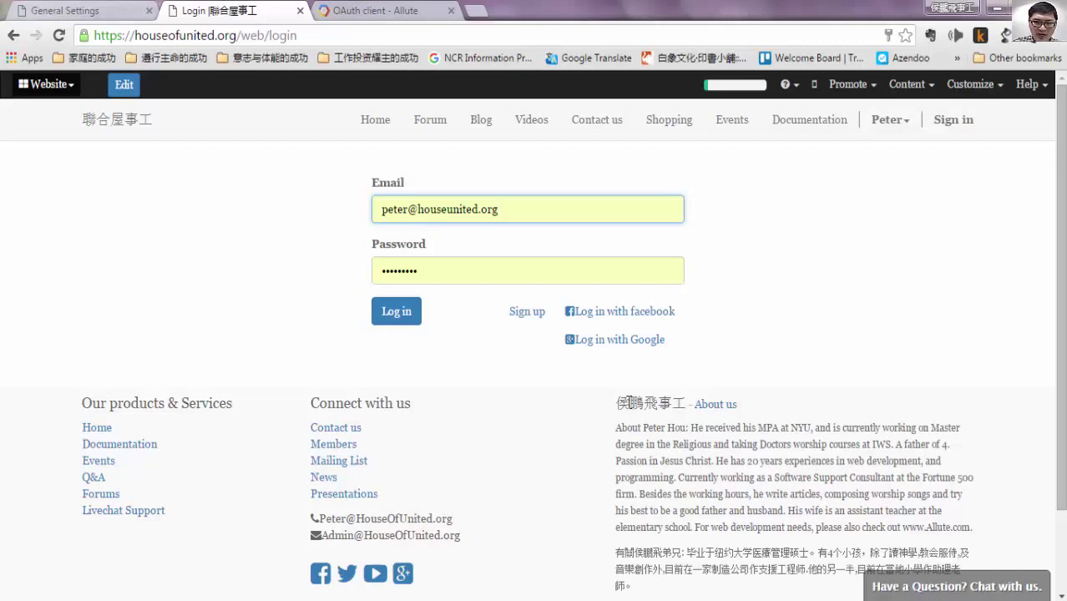
Go back to the General Settings tab to review the Google client_id field
key(ctrl+shift+Tab)
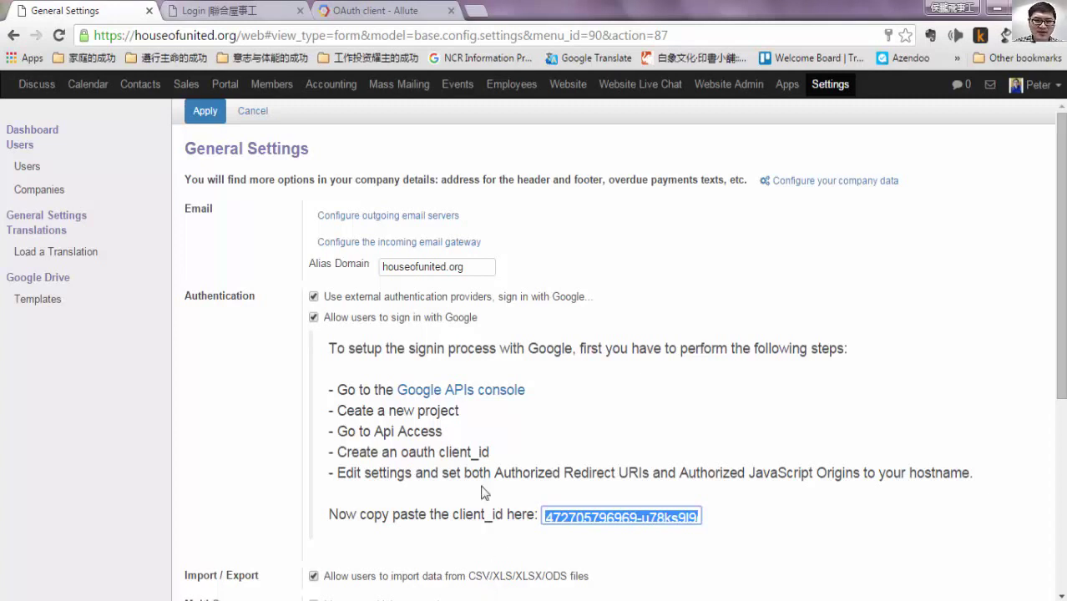
Follow the Google APIs console link in the Authentication instructions to the Developers Console projects list
click(474, 217)
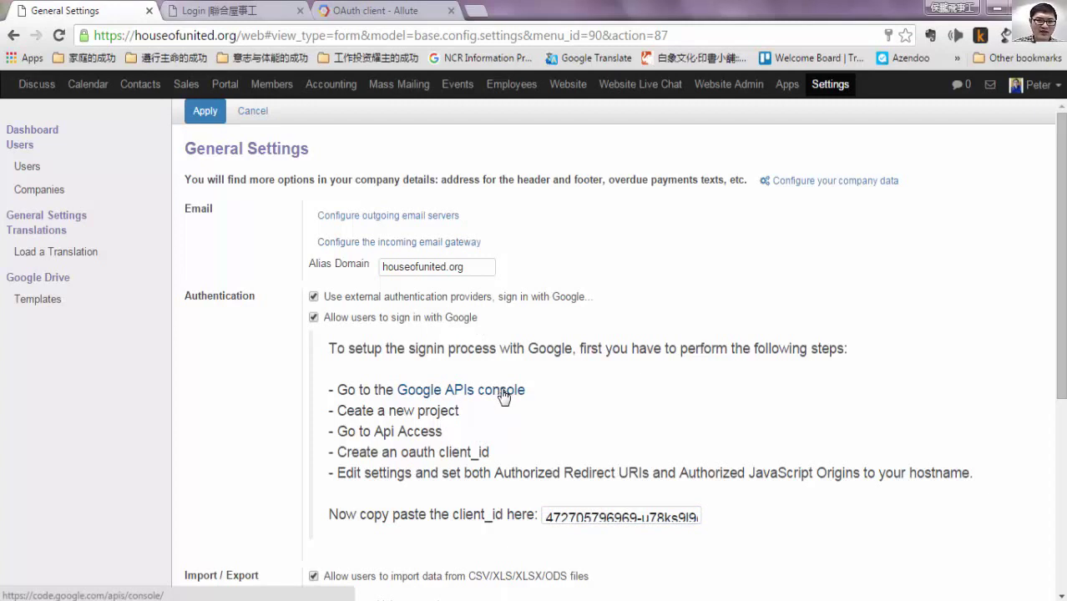
click(502, 391)
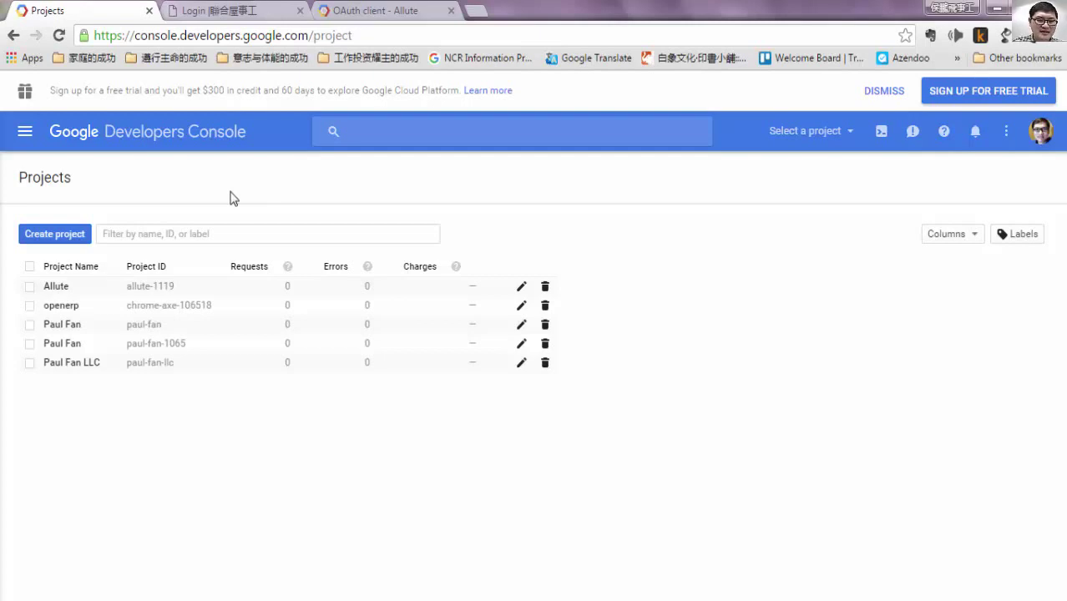
Create the project 'test1' and open its API Manager library
click(58, 239)
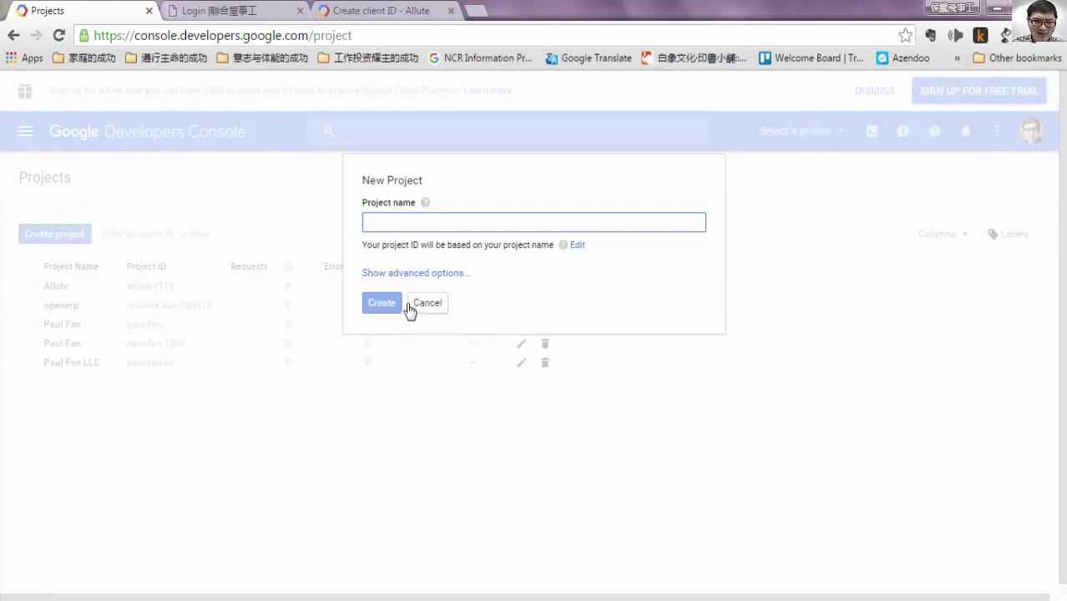
text(tes)
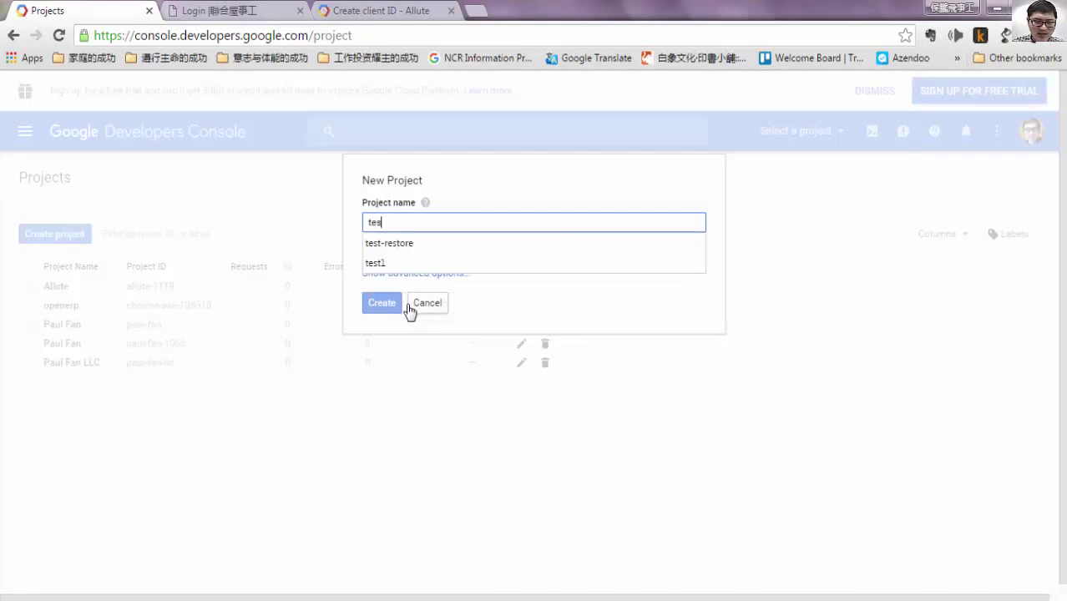
text(t)
click(399, 262)
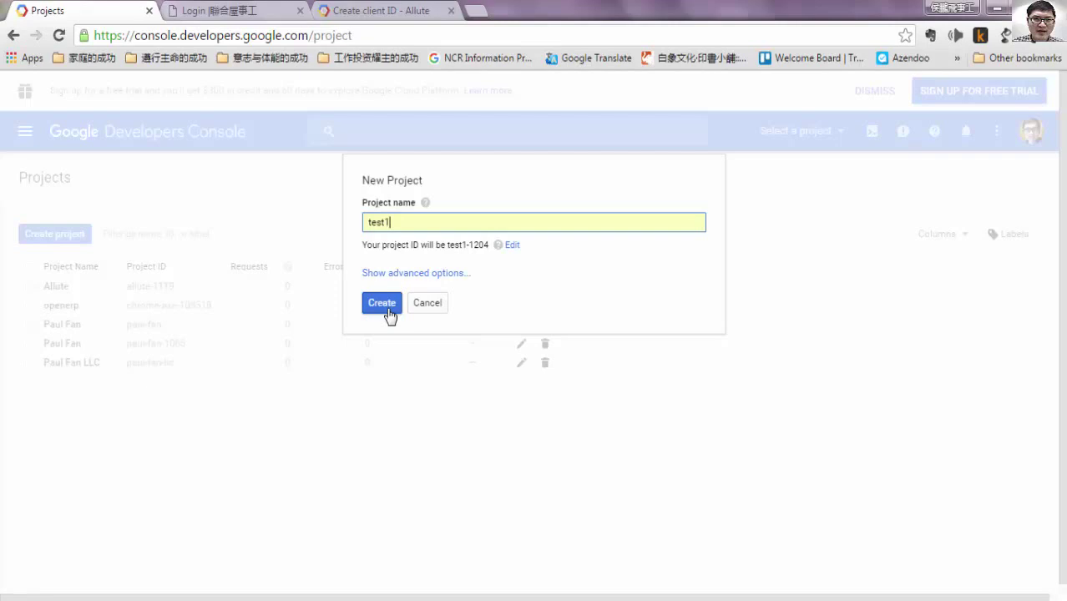
click(389, 310)
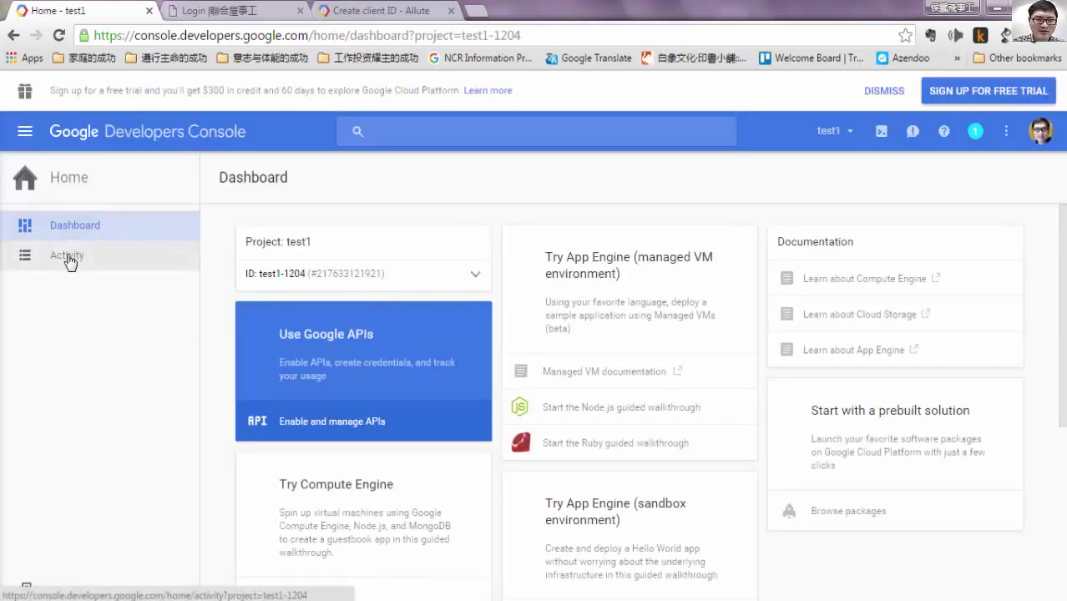
click(68, 259)
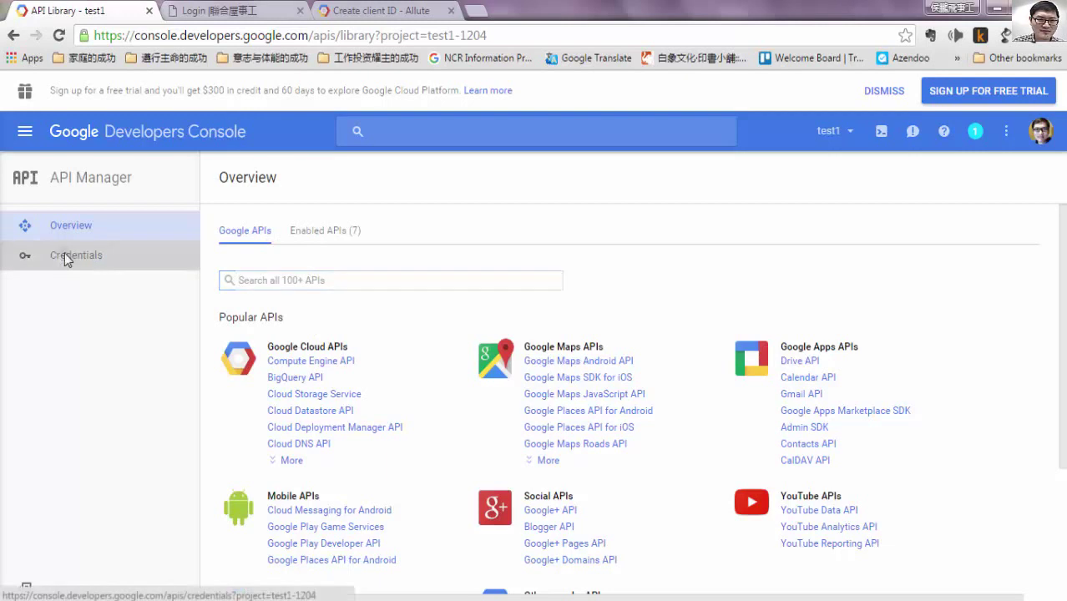
click(65, 253)
click(528, 493)
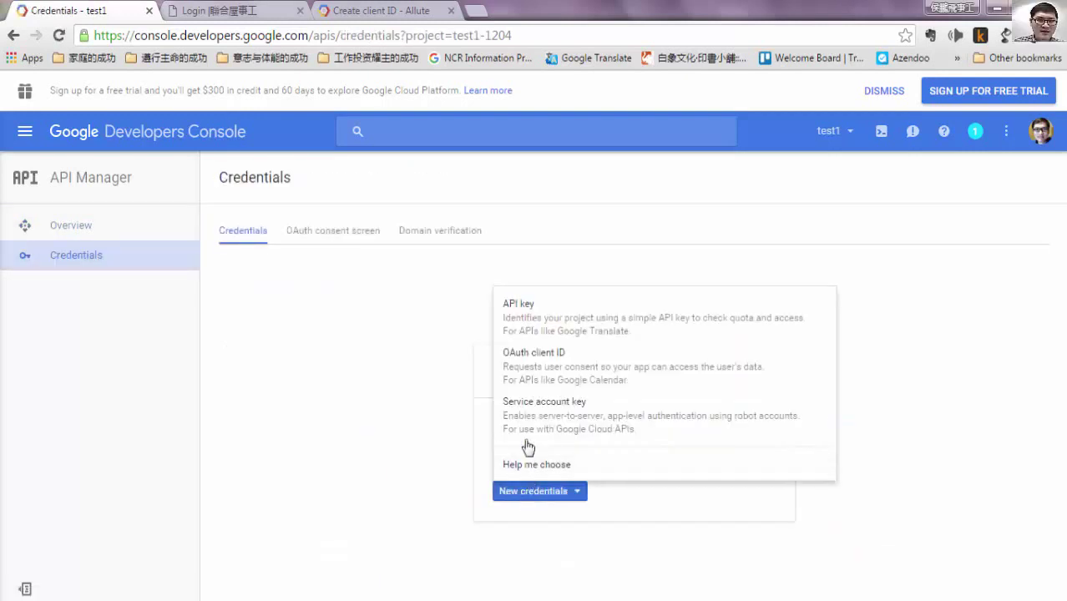
click(550, 368)
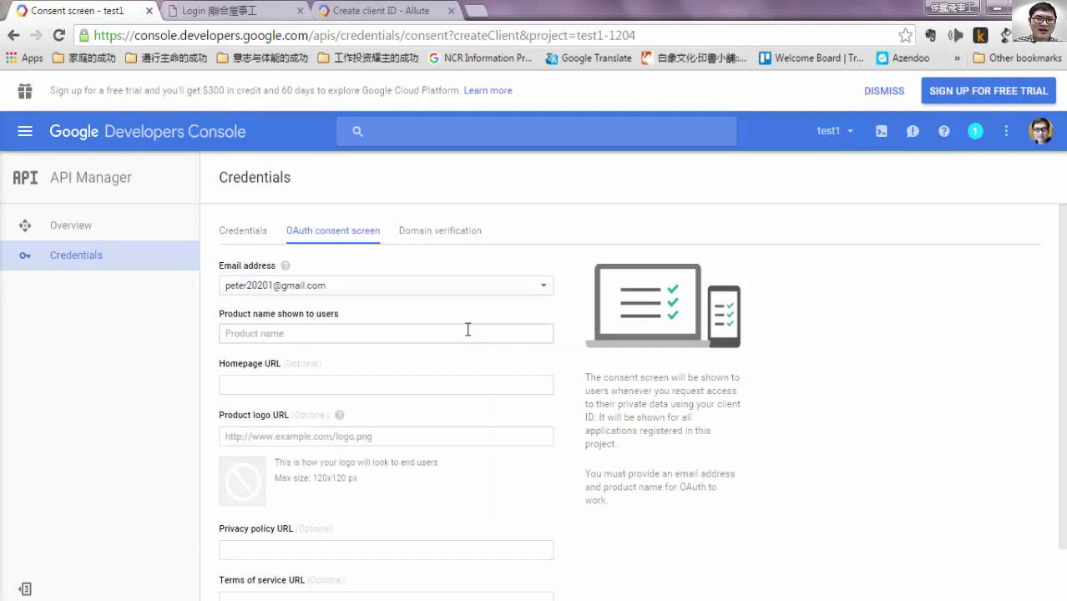
click(307, 335)
text(http://www.houseofunited.org)
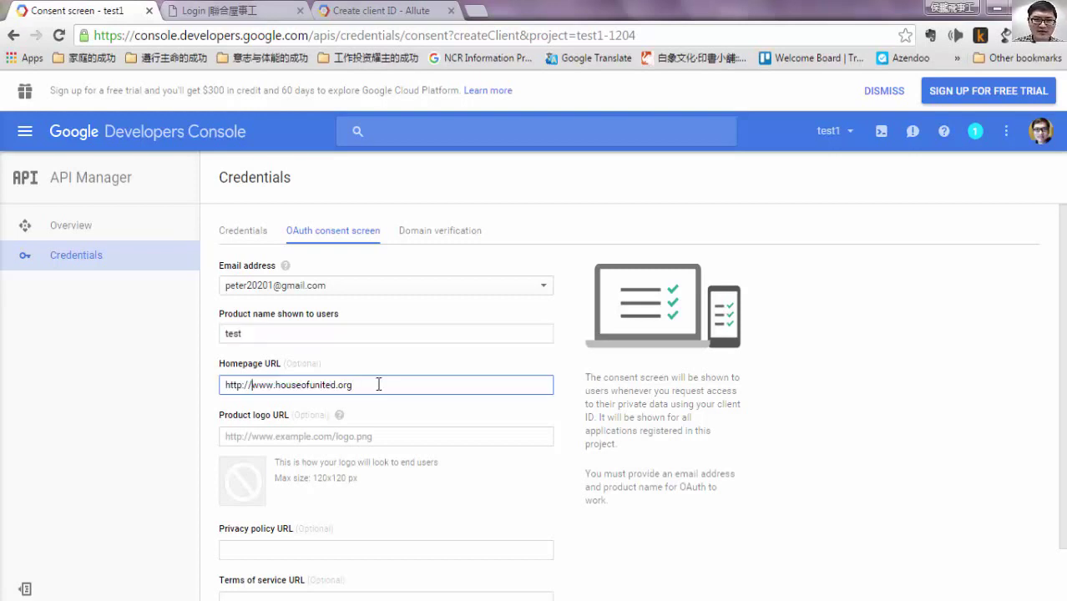
scroll(392, 424, down, 2)
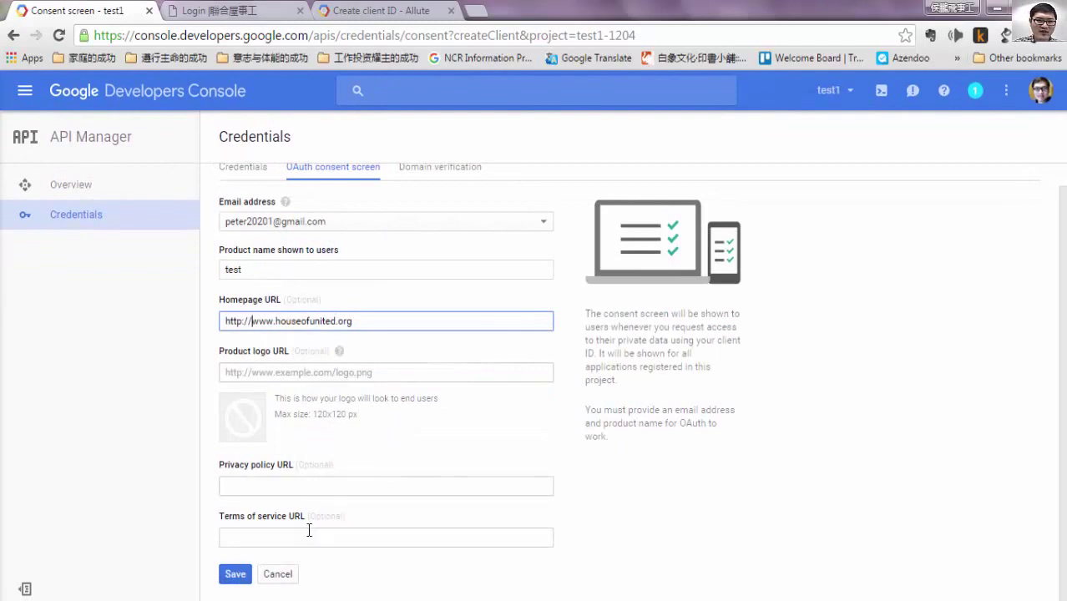
click(234, 574)
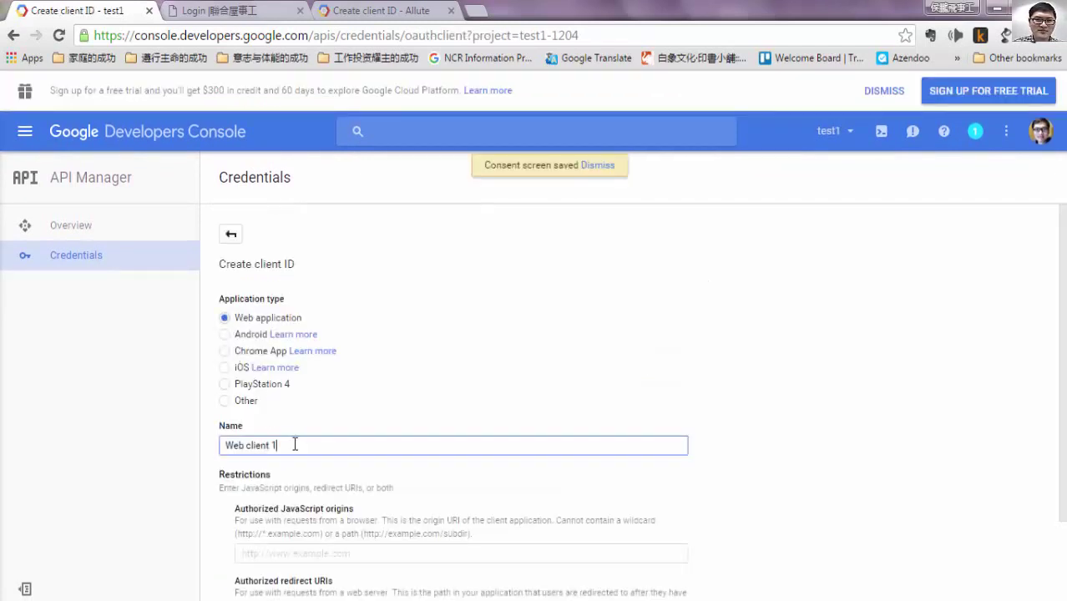
drag(315, 444, 191, 449)
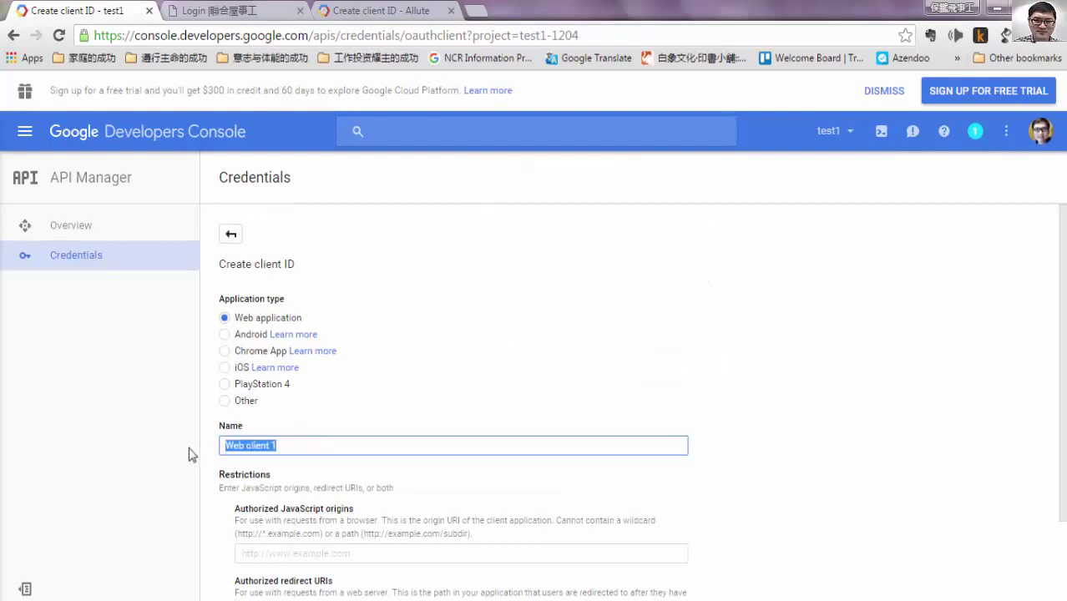
text(odoo)
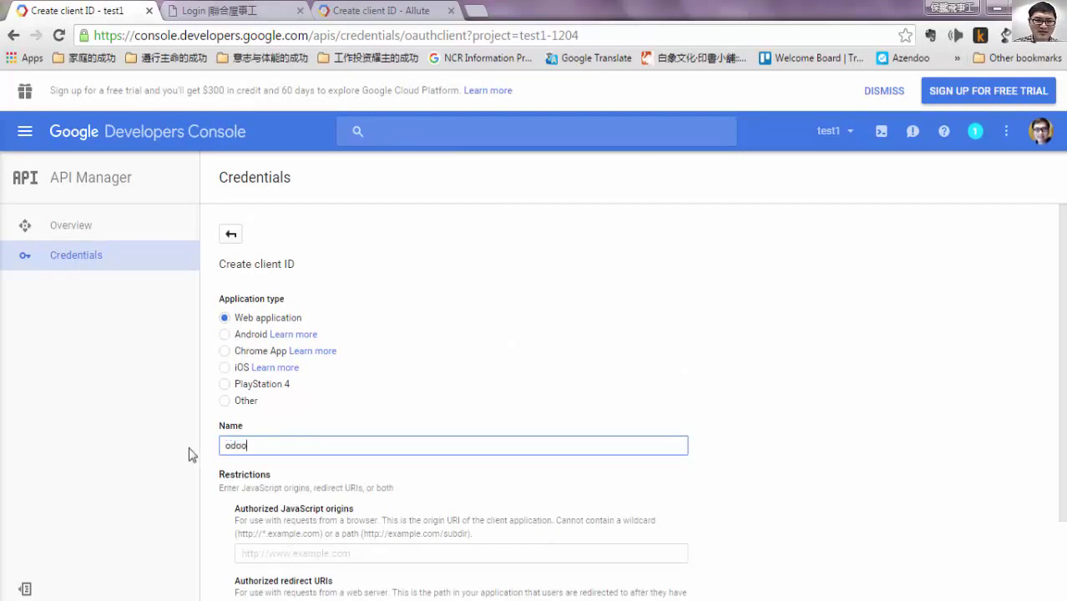
text(9-goo)
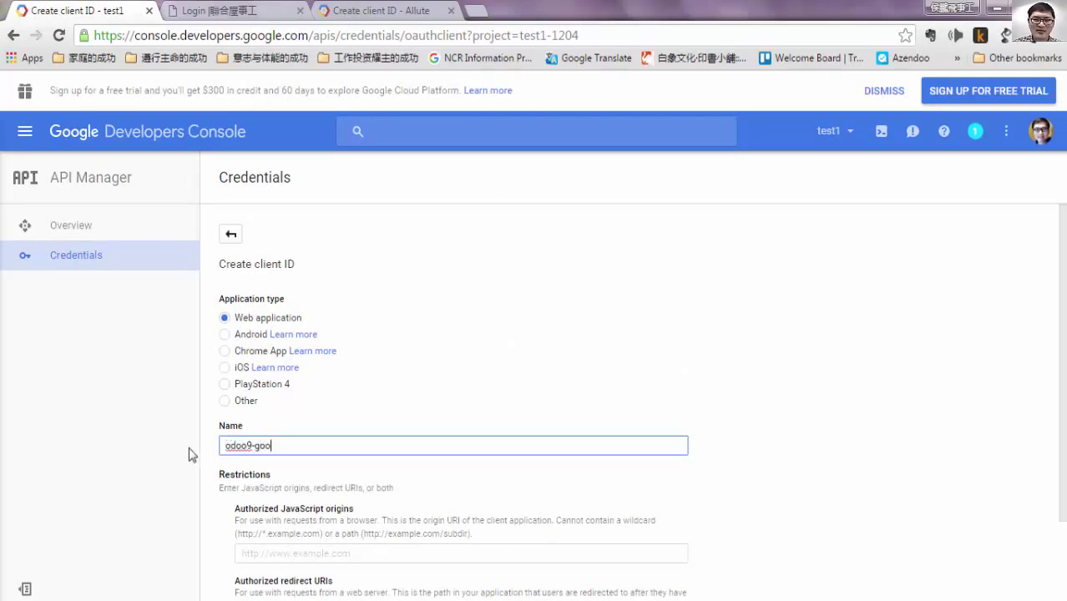
text(gle)
scroll(283, 480, down, 2)
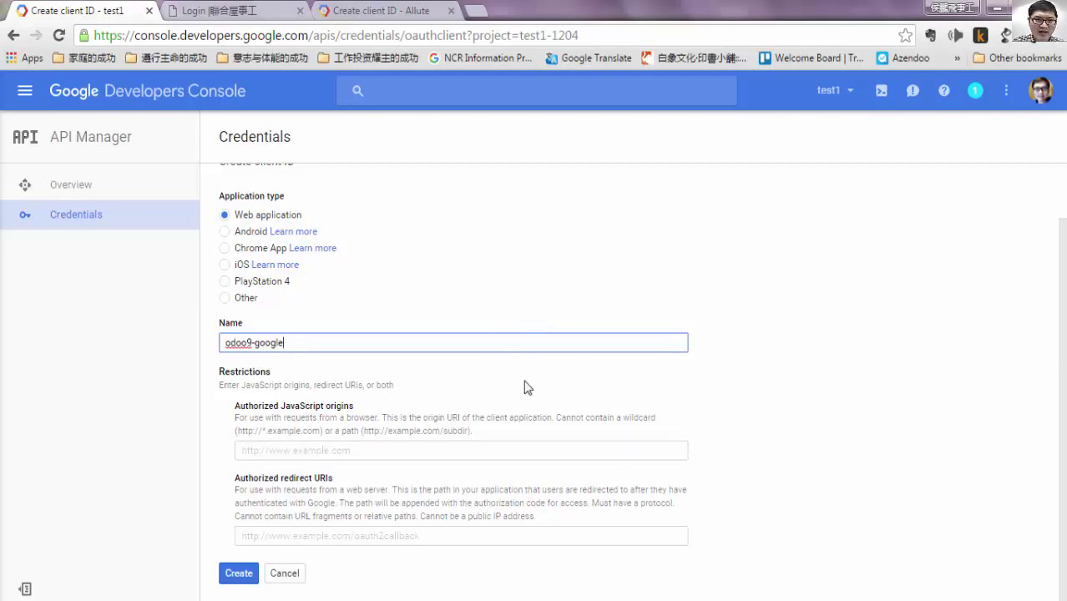
click(638, 450)
text(http://)
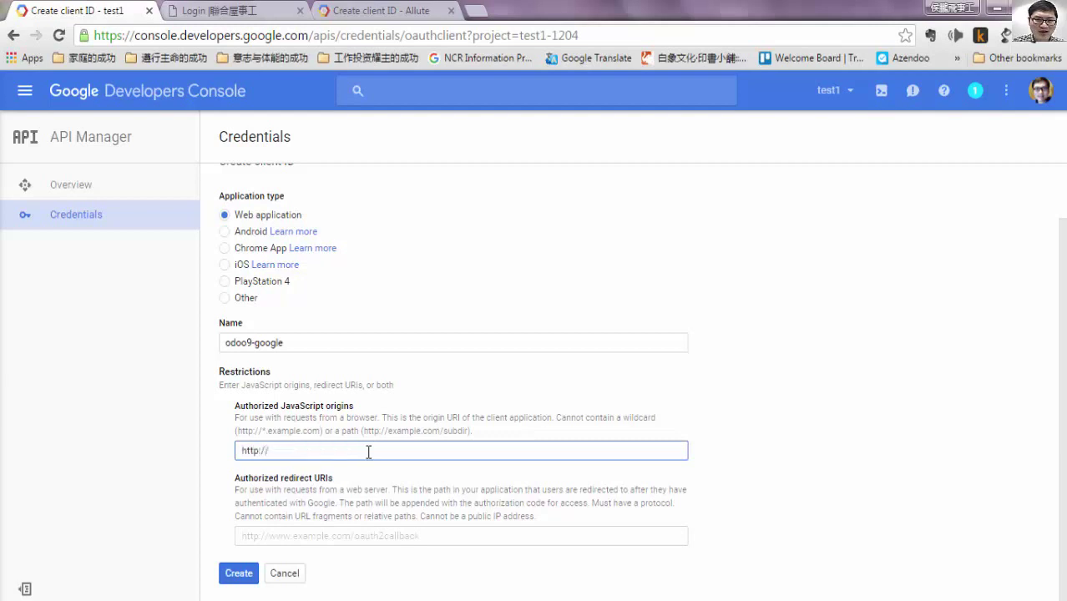
text(houseofunited.org)
click(346, 535)
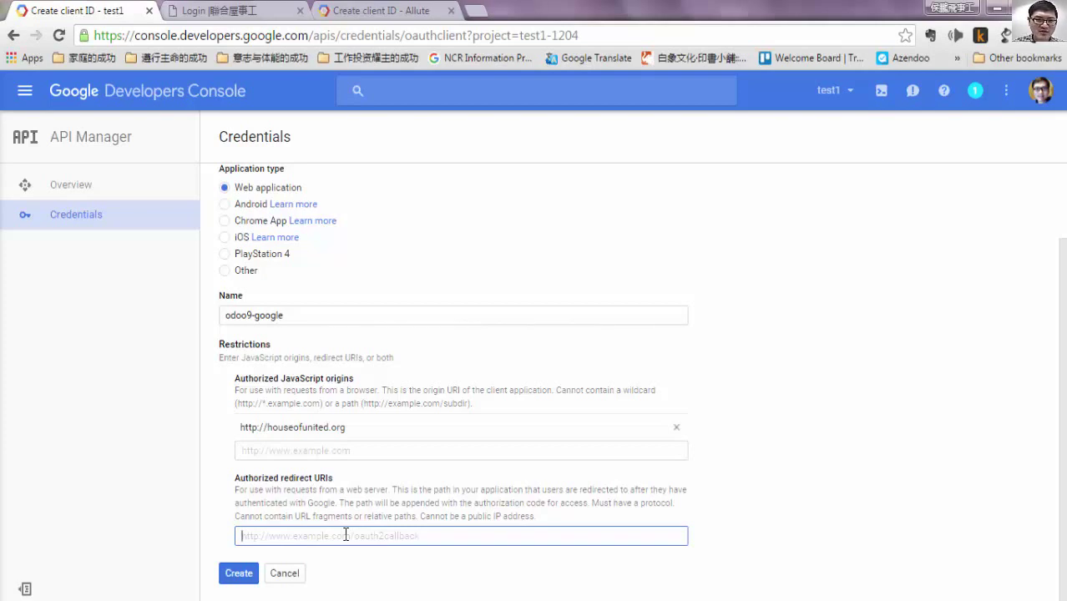
text(http://)
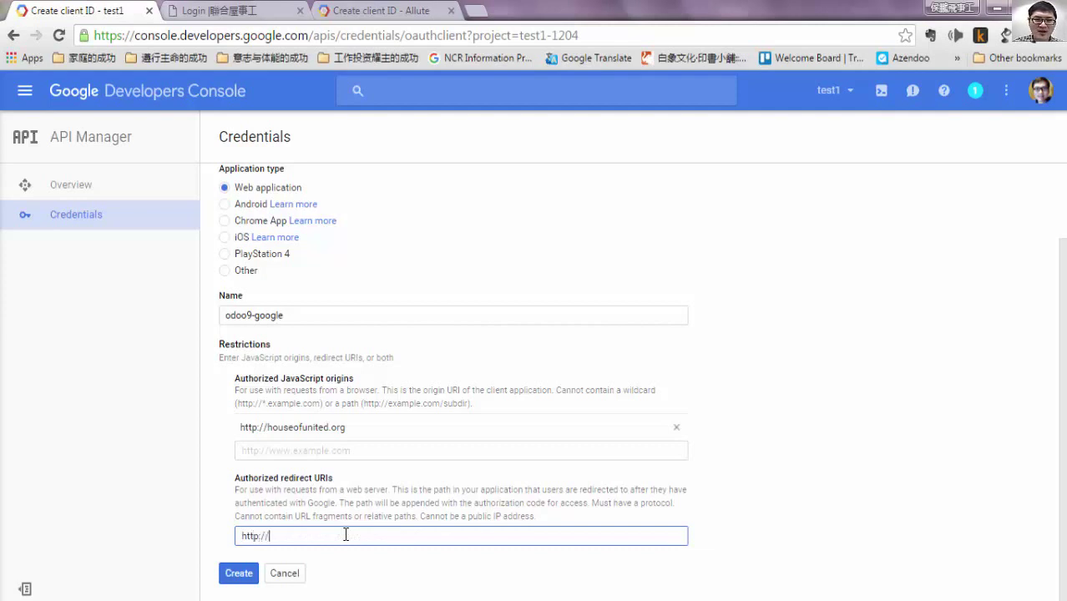
text(lo)
key(BackSpace)
key(BackSpace)
key(BackSpace)
text(/)
text(houseofunited)
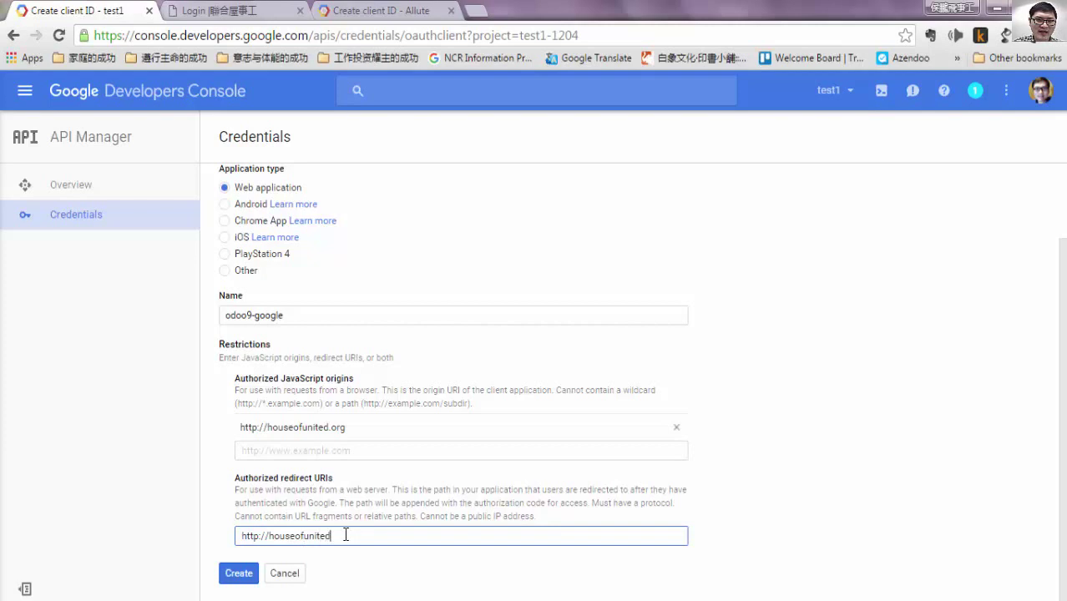
text(.org/auth)
text(_oa)
text(th/signi)
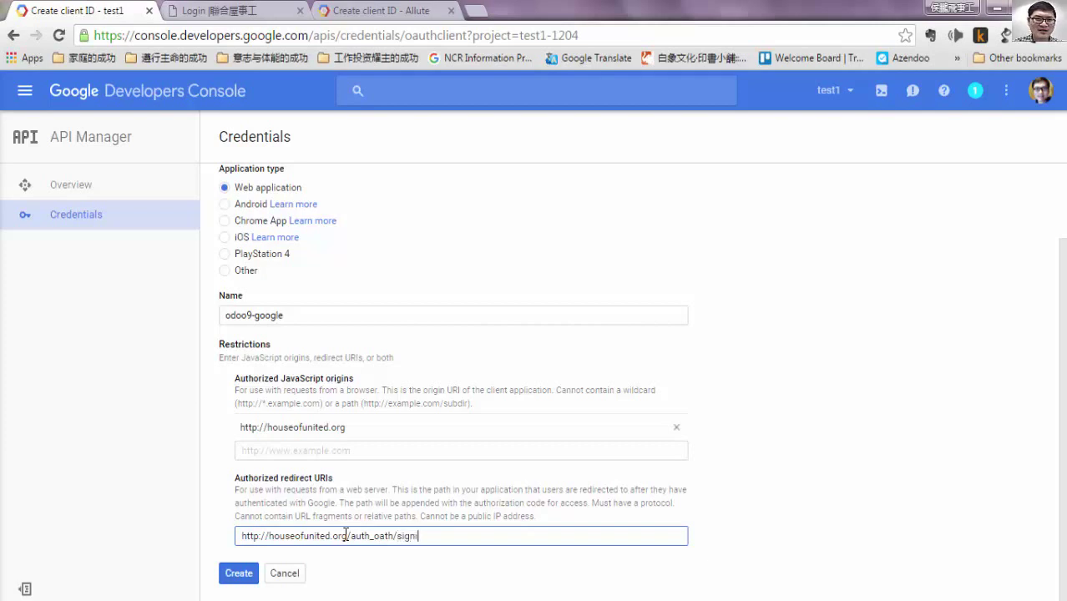
text(n)
key(Return)
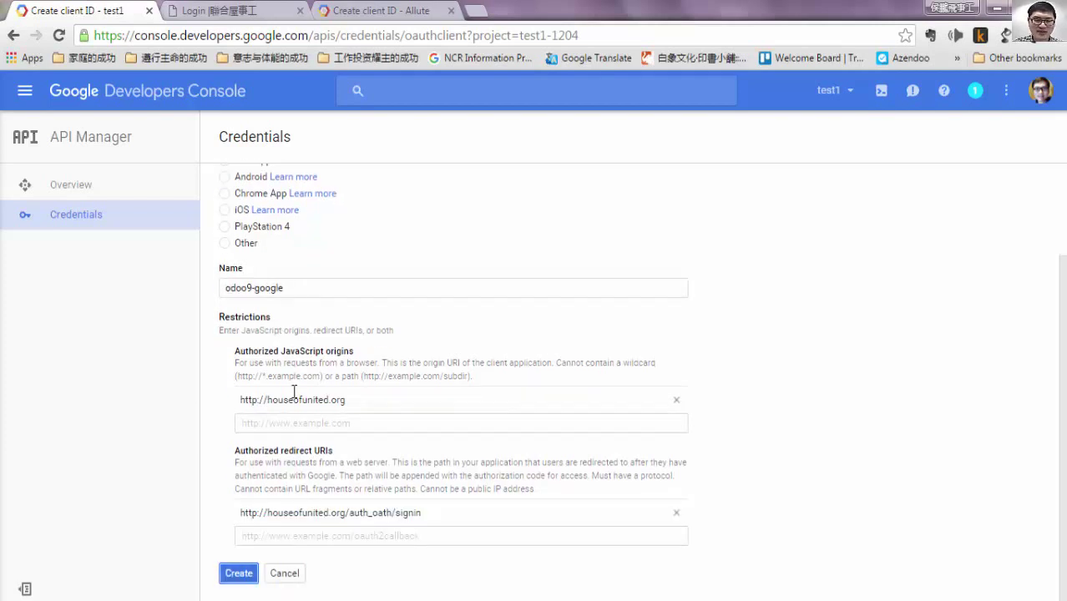
scroll(297, 397, up, 3)
scroll(233, 334, down, 5)
Create the OAuth client and copy its new client ID
click(238, 572)
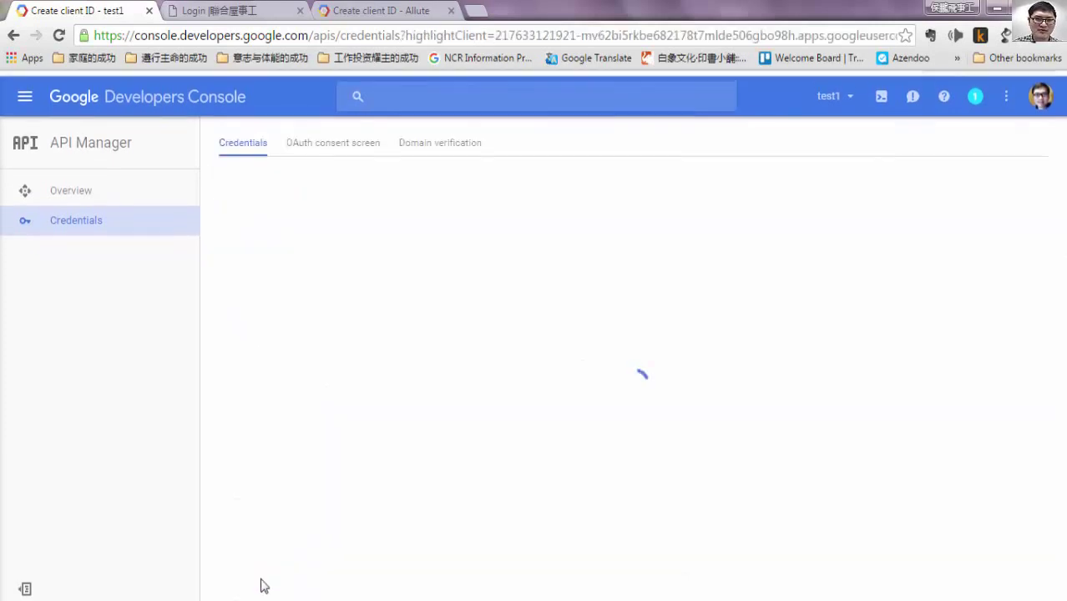
click(367, 227)
right_click(386, 227)
click(404, 243)
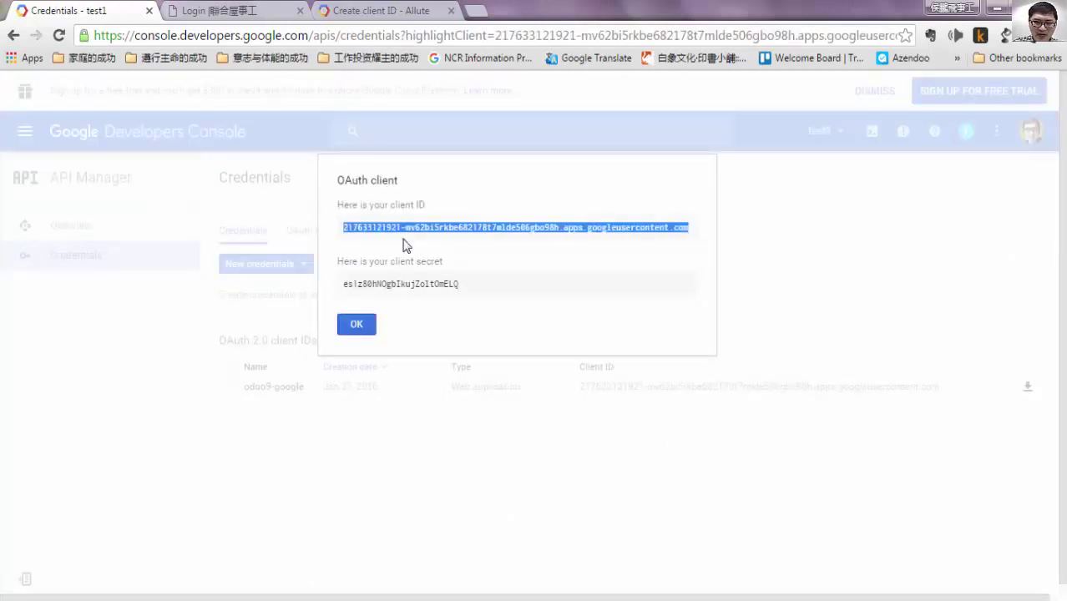
Log in to the Odoo site and paste the client ID into General Settings' client_id field
click(224, 13)
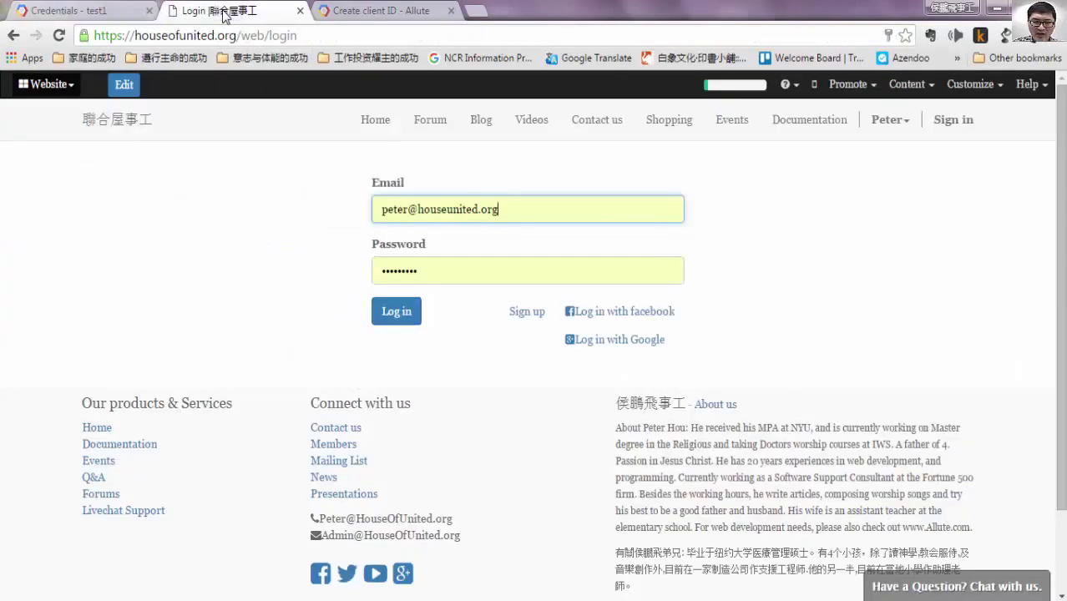
click(392, 324)
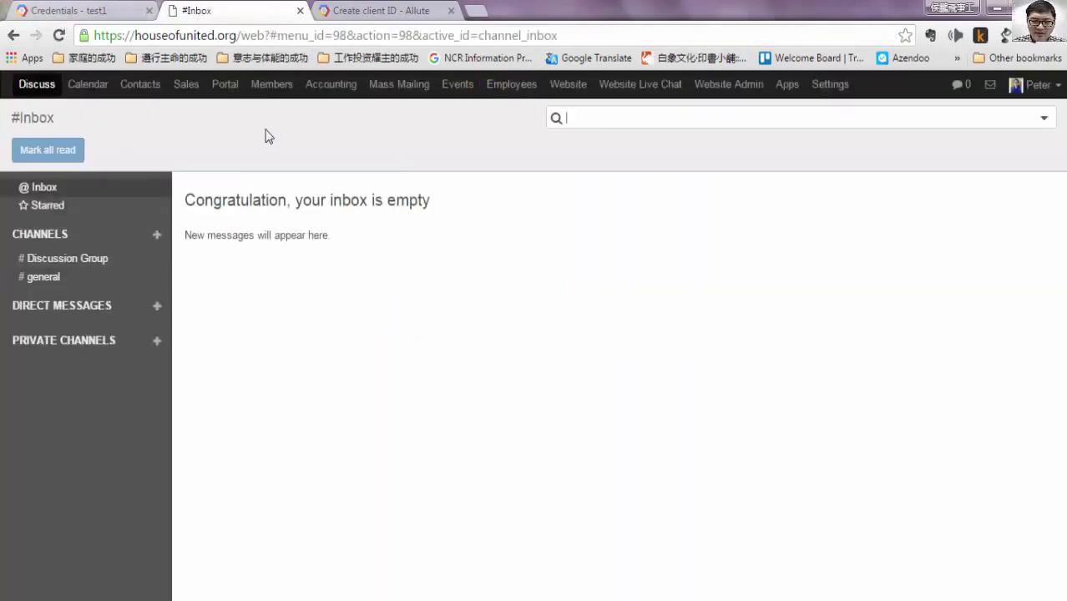
click(50, 217)
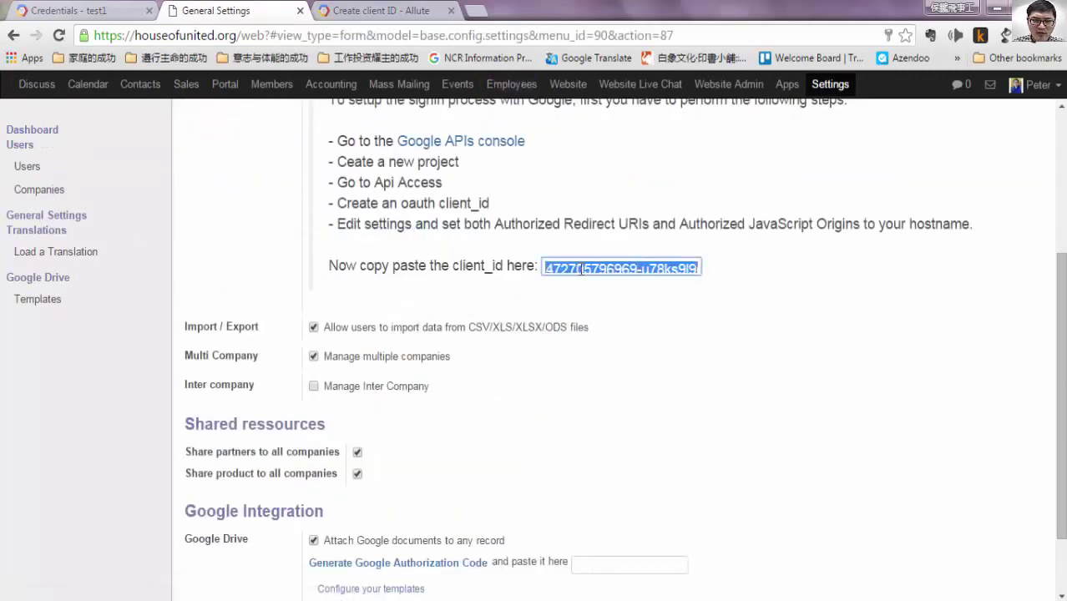
right_click(582, 268)
click(618, 313)
Clear the Internal Users filter so the user list shows all accounts
scroll(576, 250, up, 3)
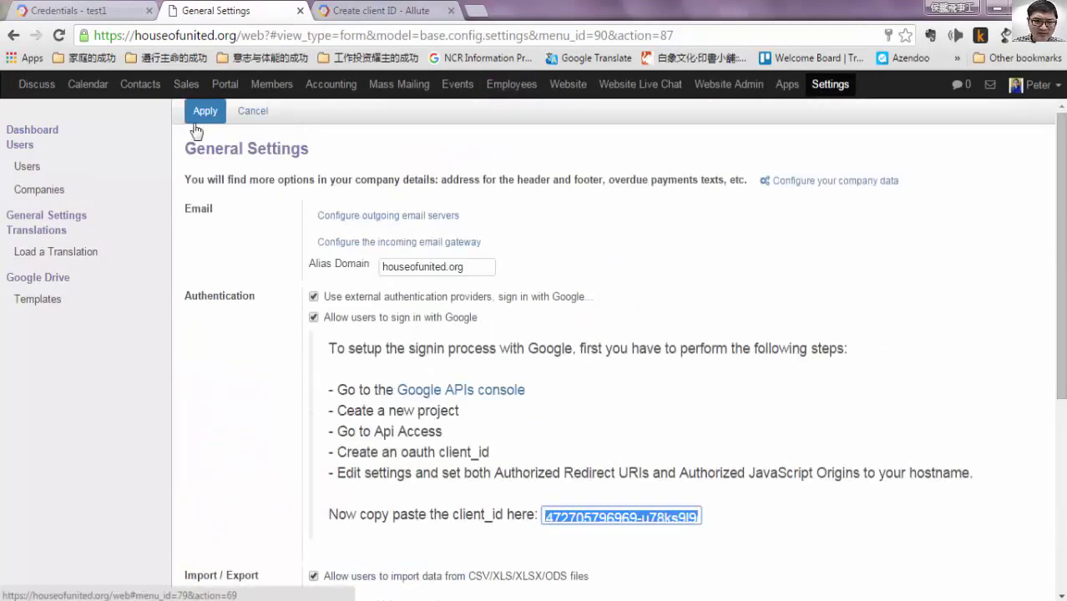
click(558, 87)
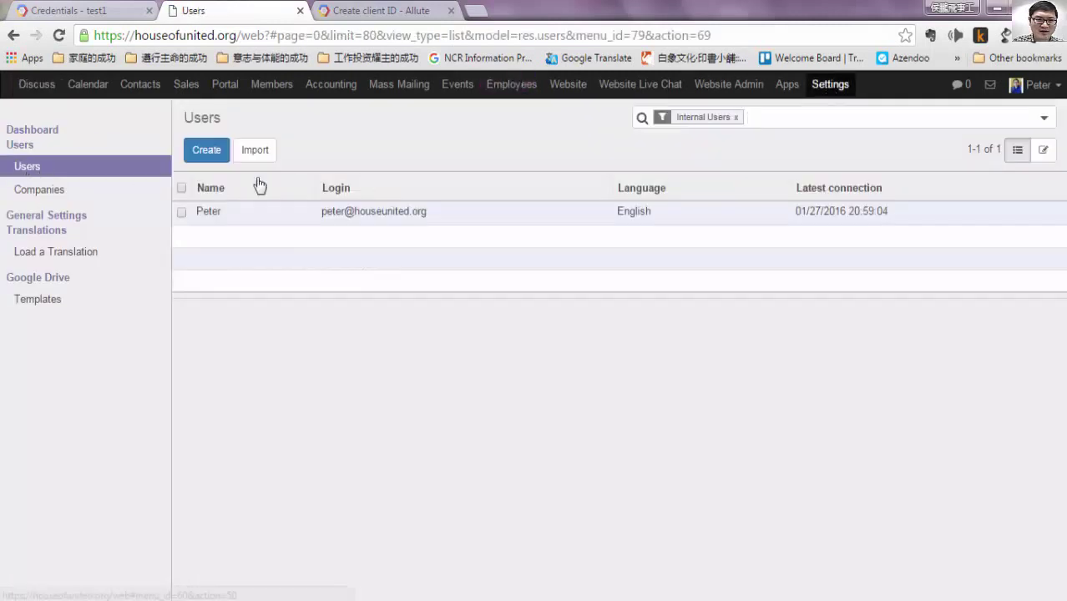
key(BackSpace)
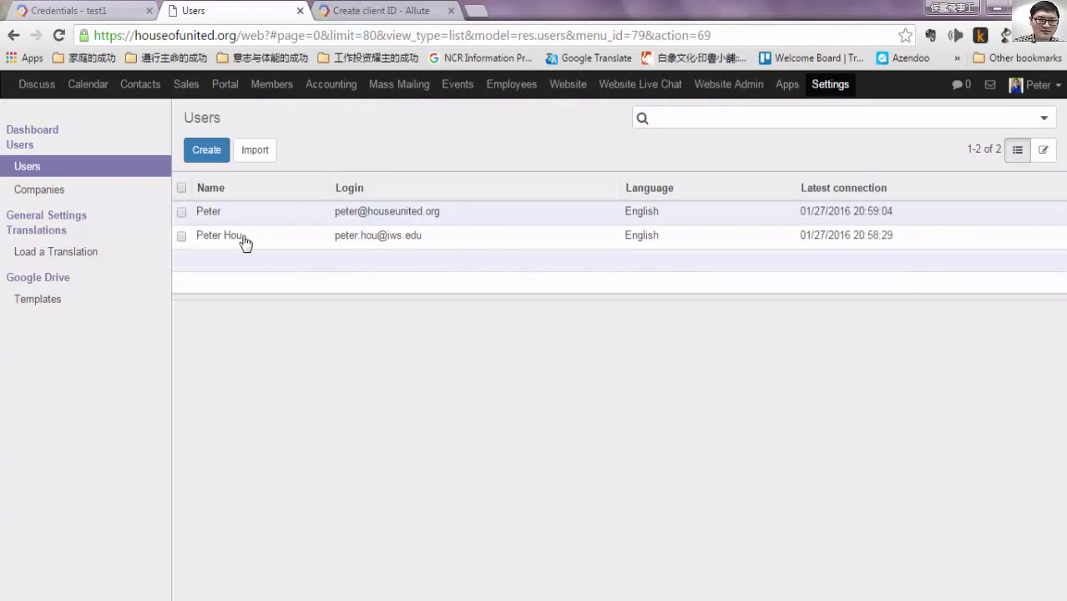
click(242, 239)
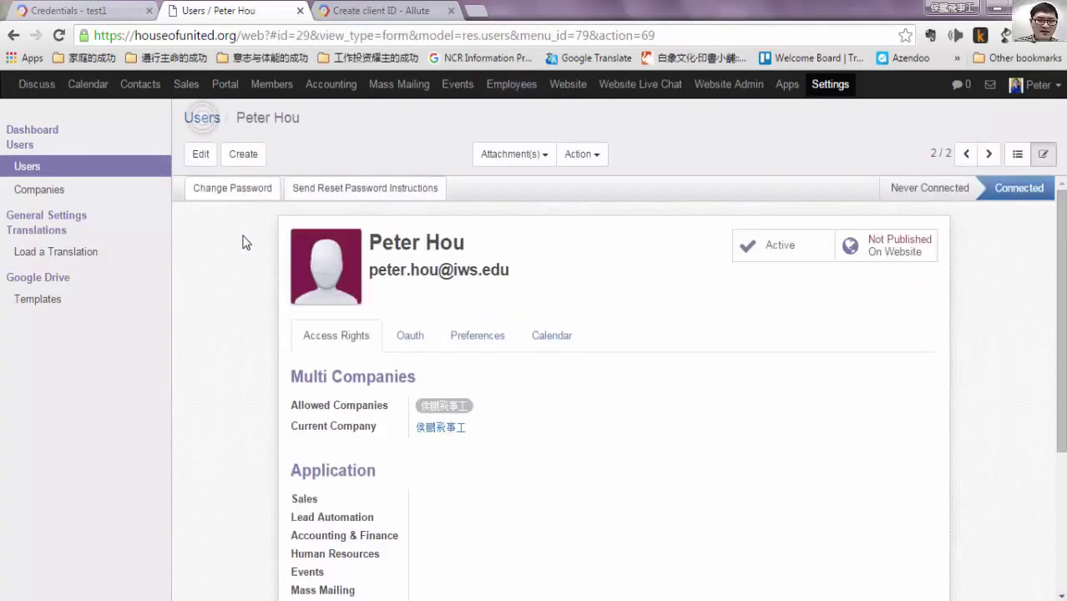
click(200, 154)
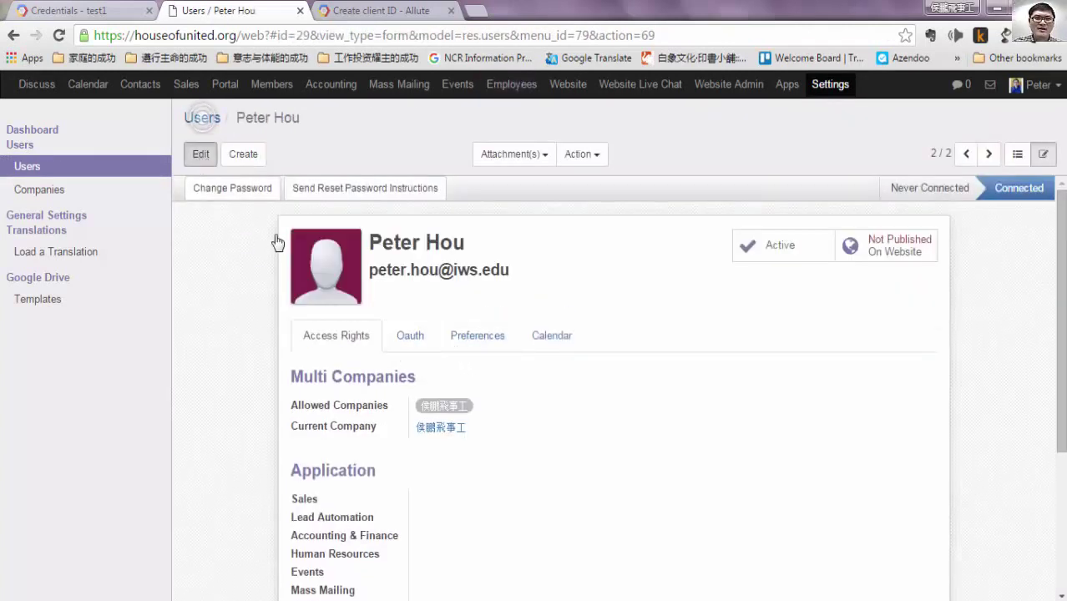
scroll(534, 406, down, 4)
click(461, 216)
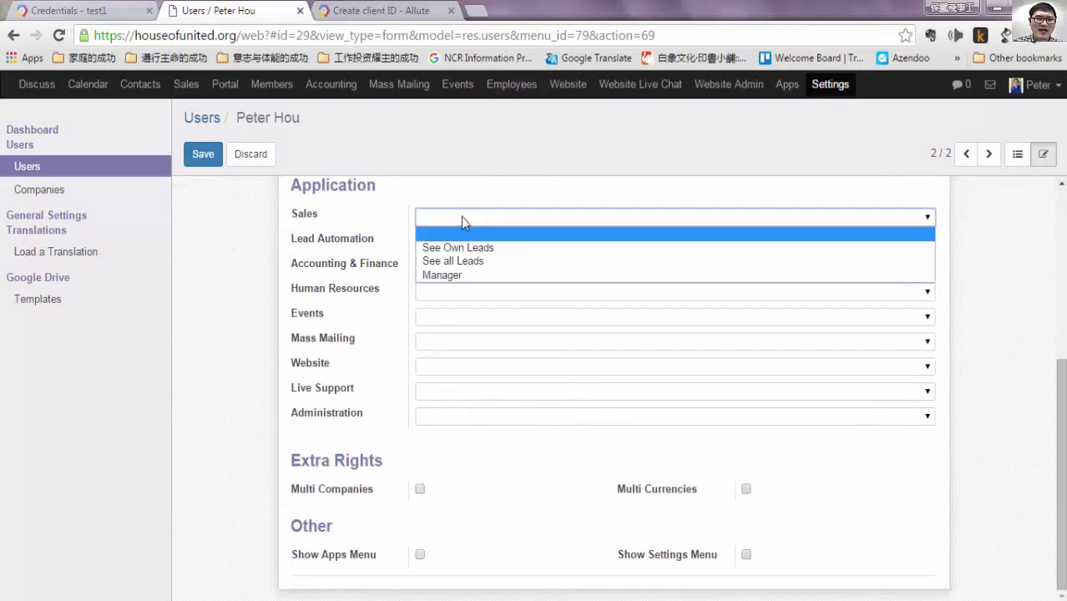
click(428, 317)
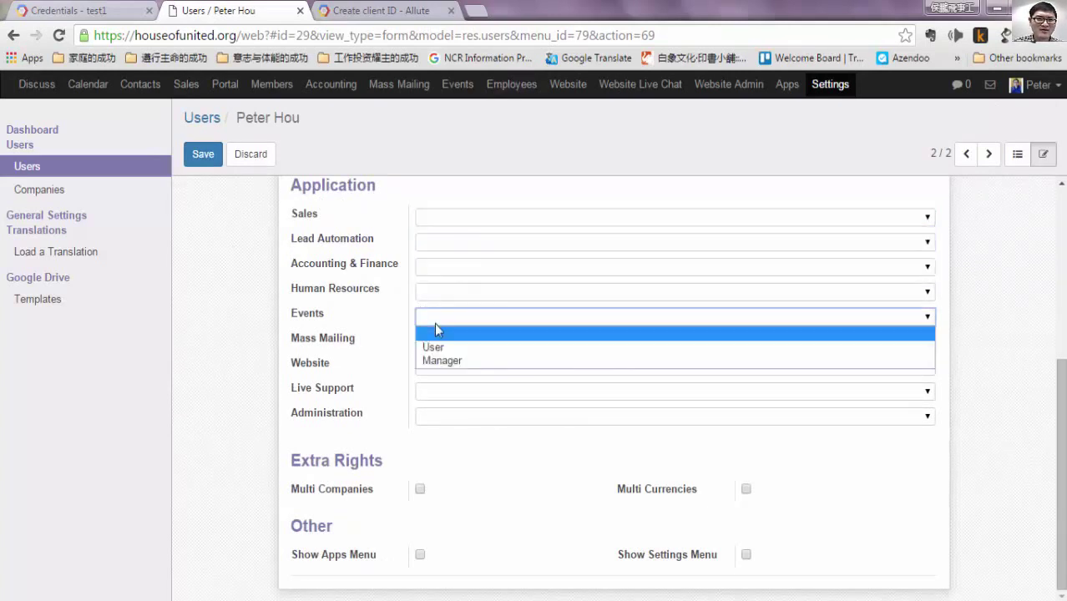
click(521, 417)
click(491, 395)
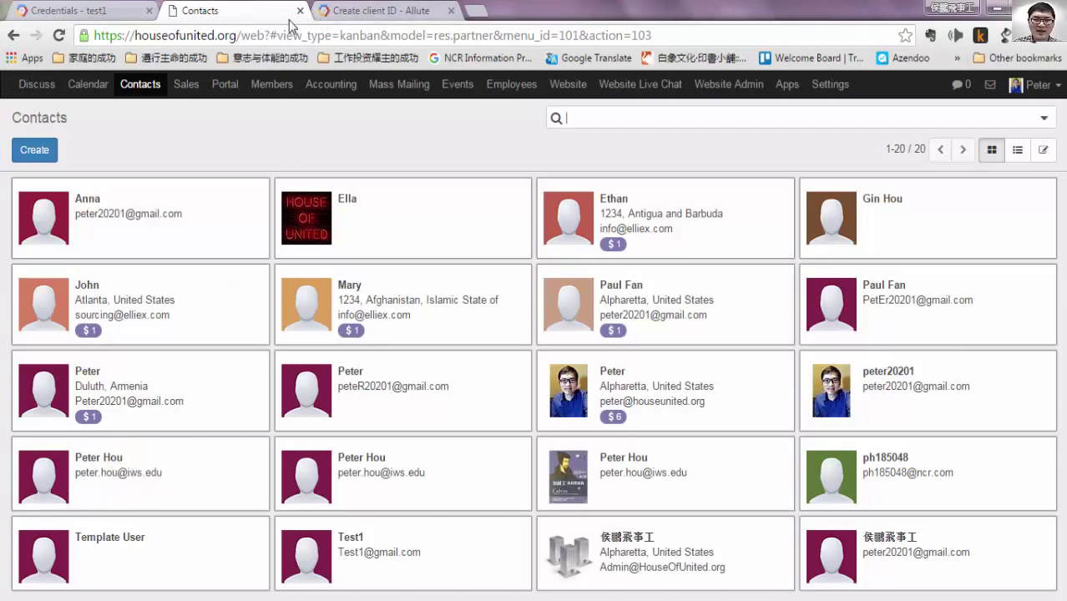
Navigate from Contacts through Settings, Companies and Users to General Settings
click(829, 85)
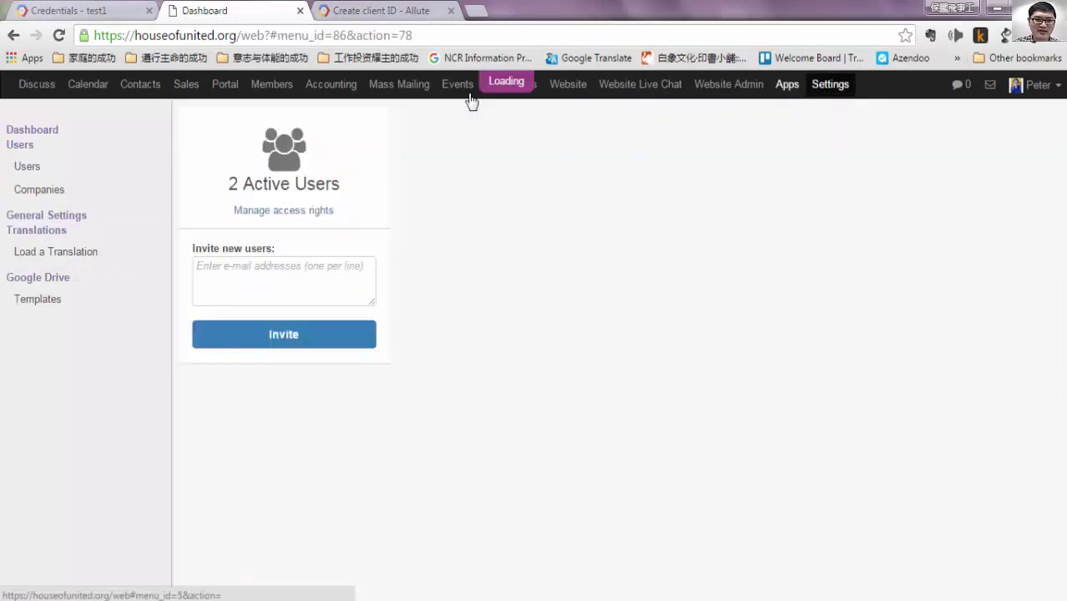
click(39, 192)
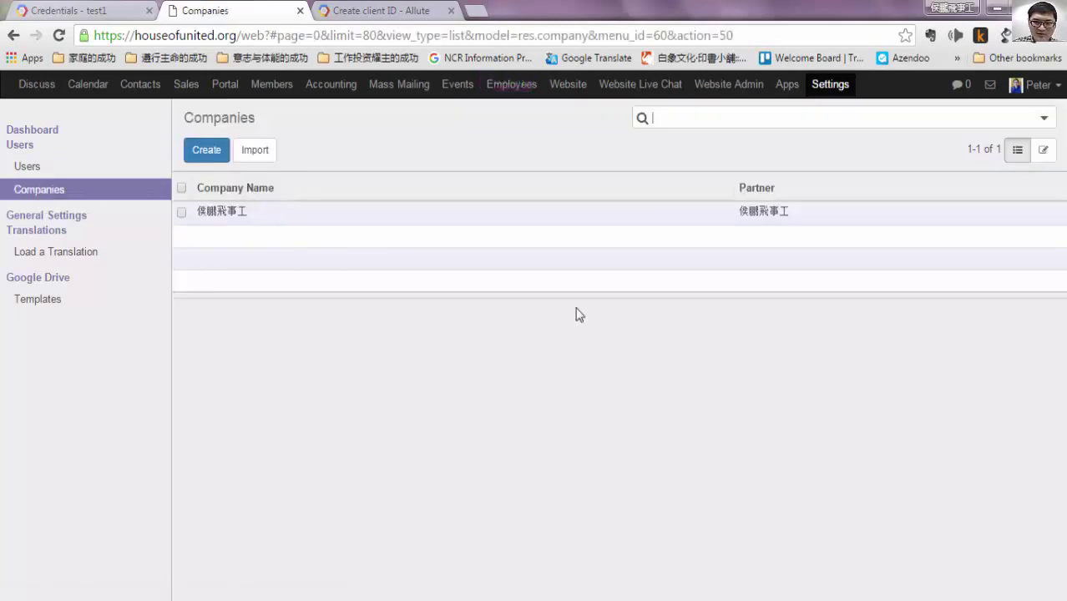
click(38, 170)
click(48, 226)
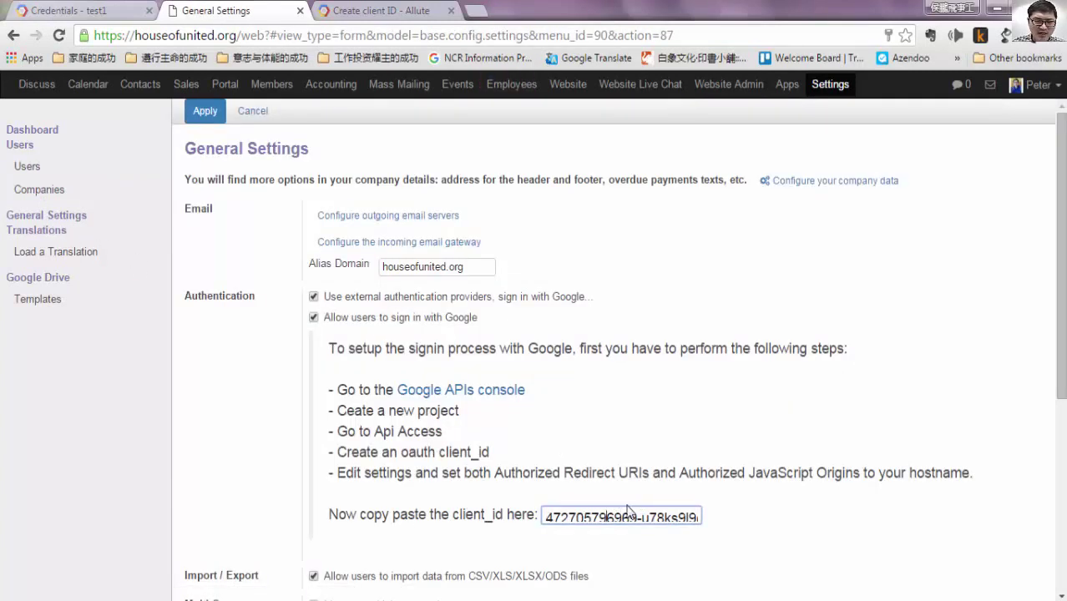
Edit Peter's user record, show the Oauth tab and select the OAuth User ID value
click(28, 169)
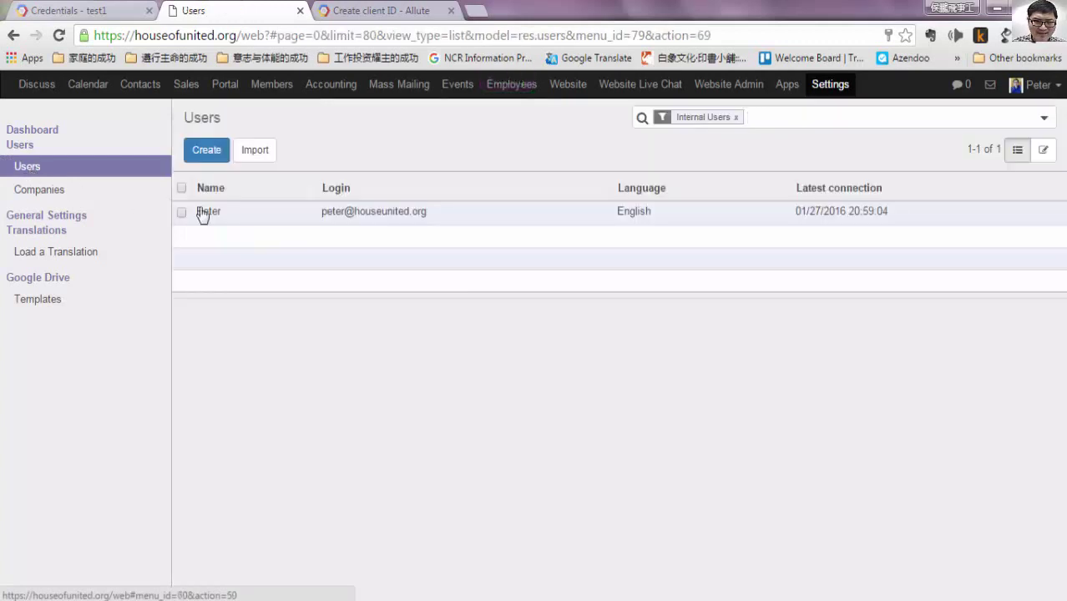
click(248, 207)
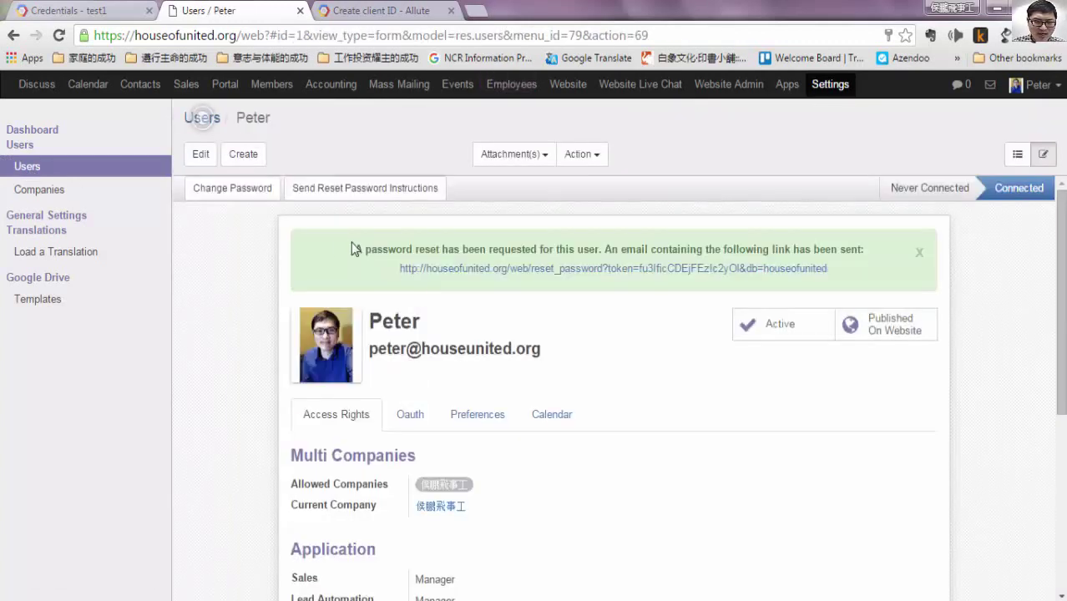
click(199, 155)
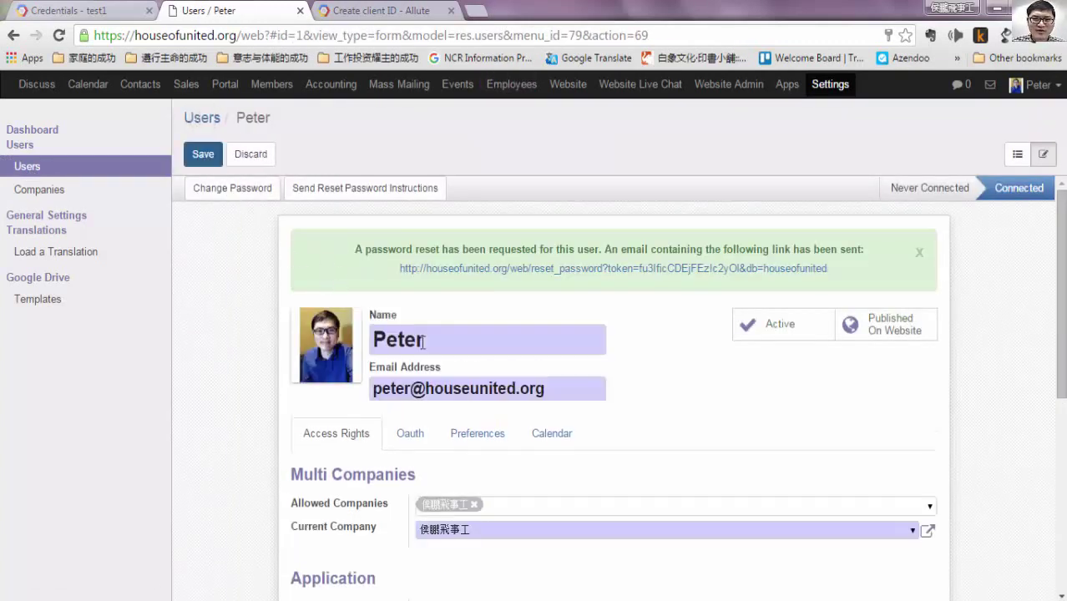
click(413, 434)
drag(811, 499, 349, 491)
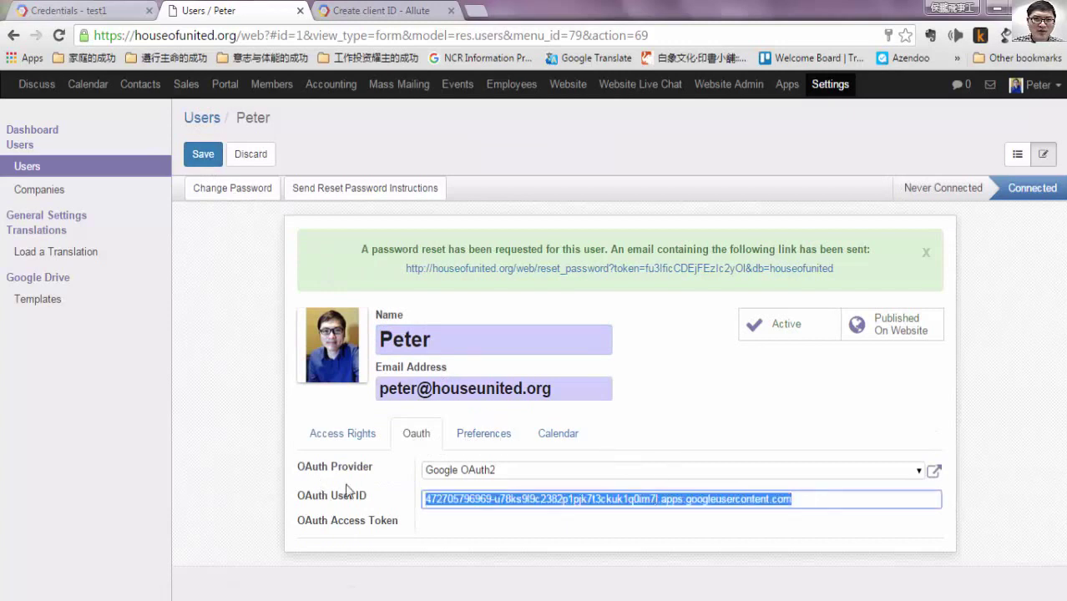